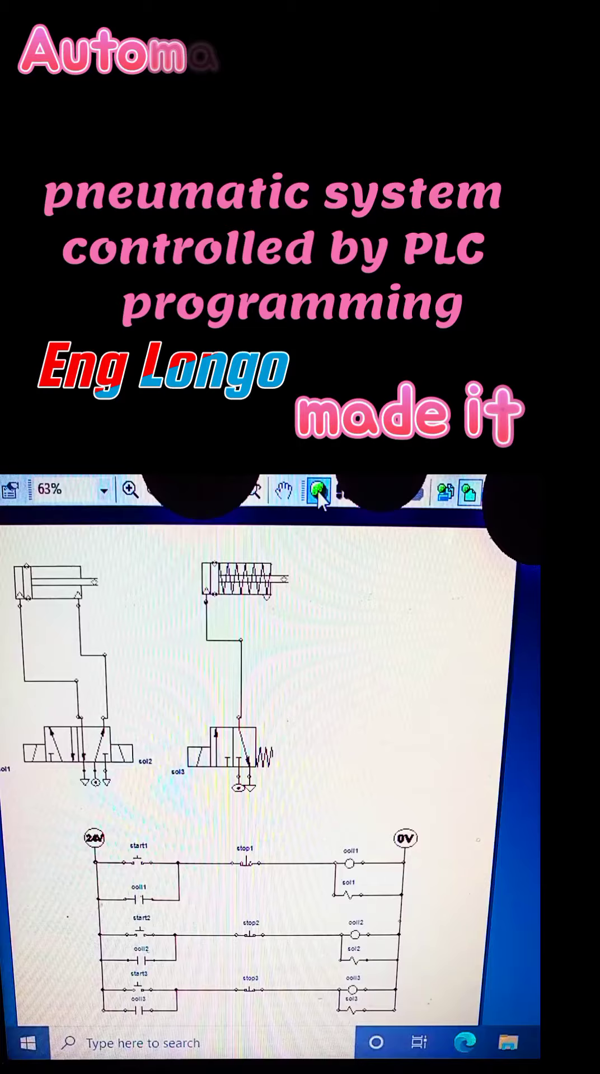
- Press start1 in the running simulation to energize coil1 and sol1, extending cylinder one
{"action": "left_click", "coordinate": [320, 495]}
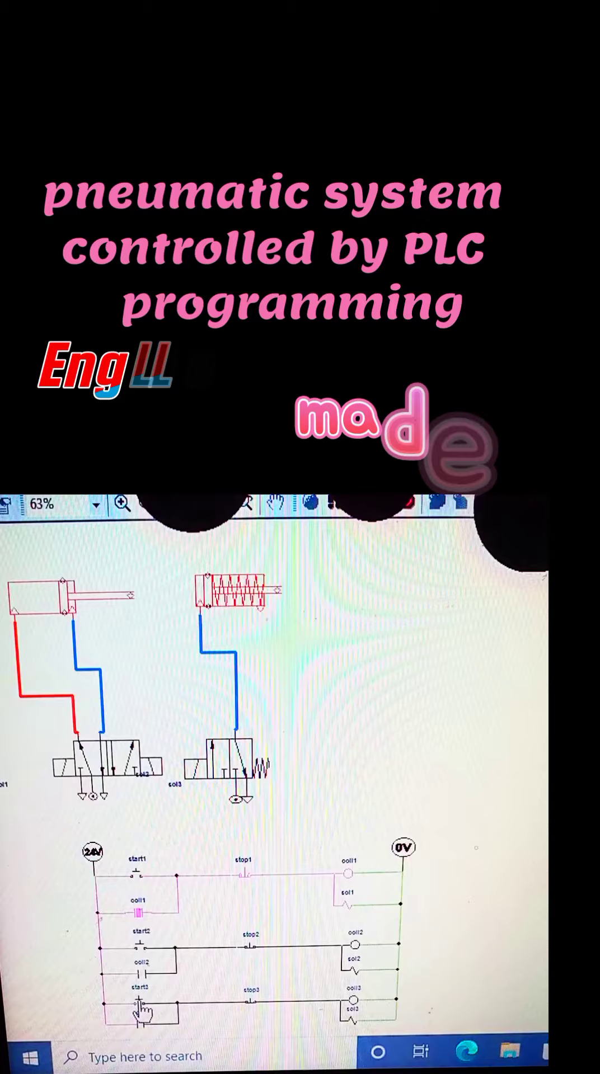
- Press the start3 push button to energize sol3 and extend the spring-return cylinder
{"action": "left_click", "coordinate": [143, 1012]}
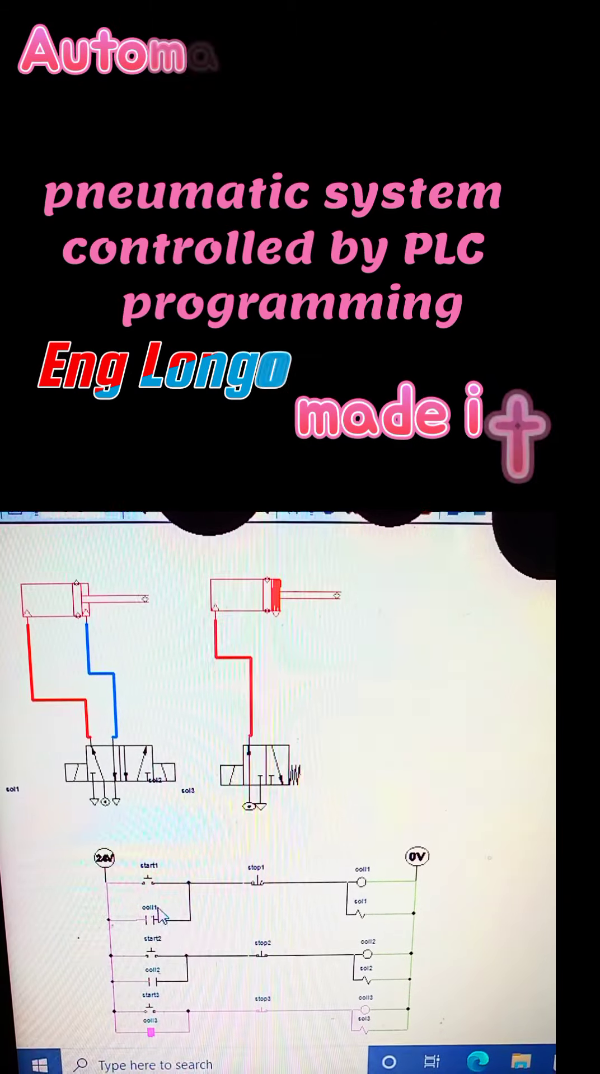
- Press the start2 push button to shift the left valve
{"action": "left_click", "coordinate": [154, 957]}
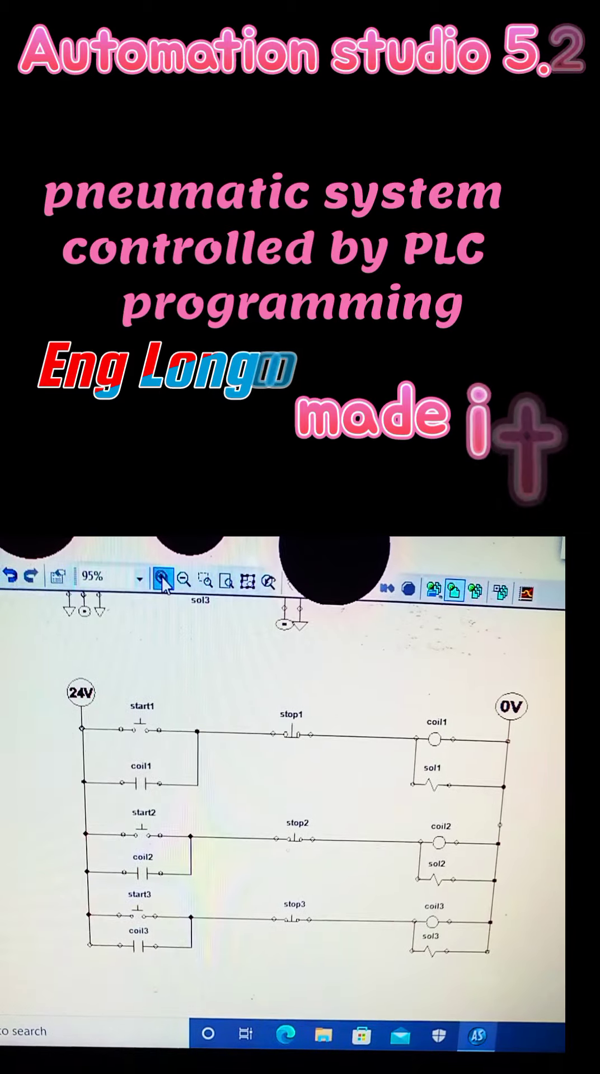
{"action": "left_click", "coordinate": [166, 581]}
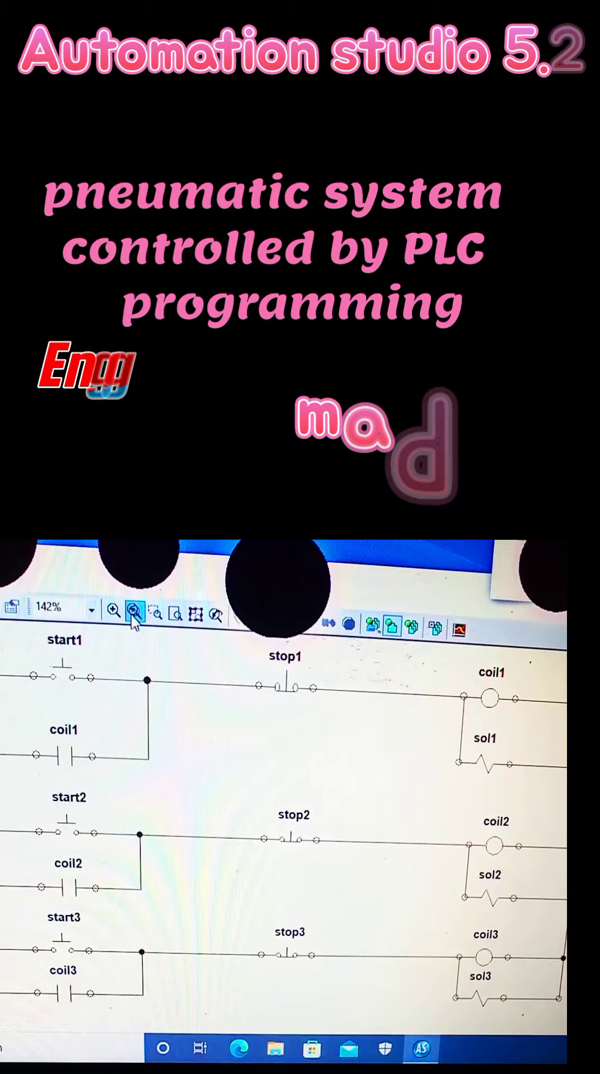
{"action": "left_click", "coordinate": [133, 616]}
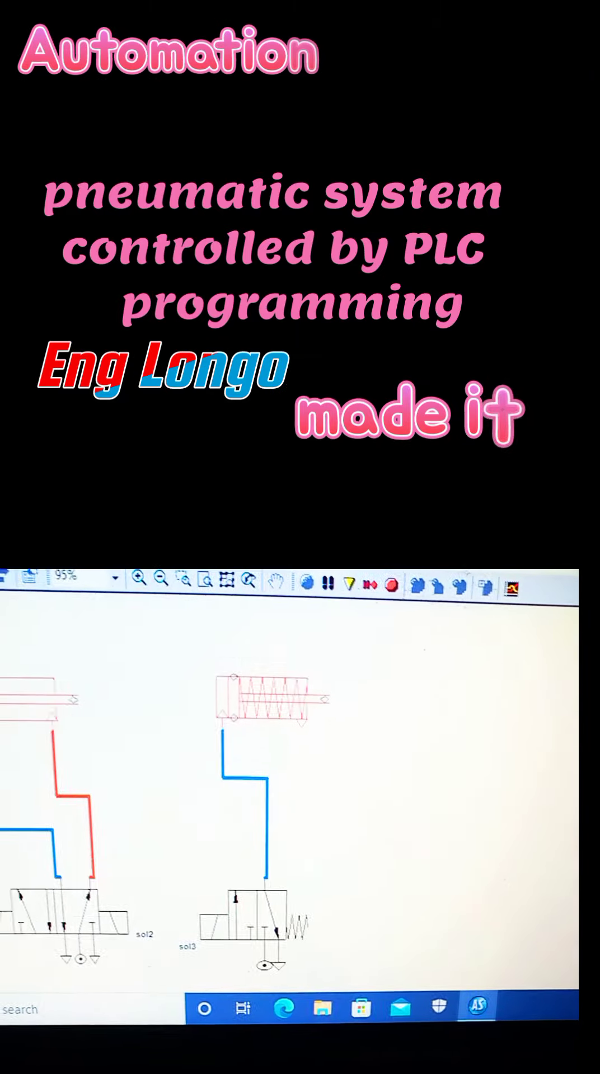
{"action": "scroll", "coordinate": [293, 798], "scroll_direction": "down", "scroll_amount": 3}
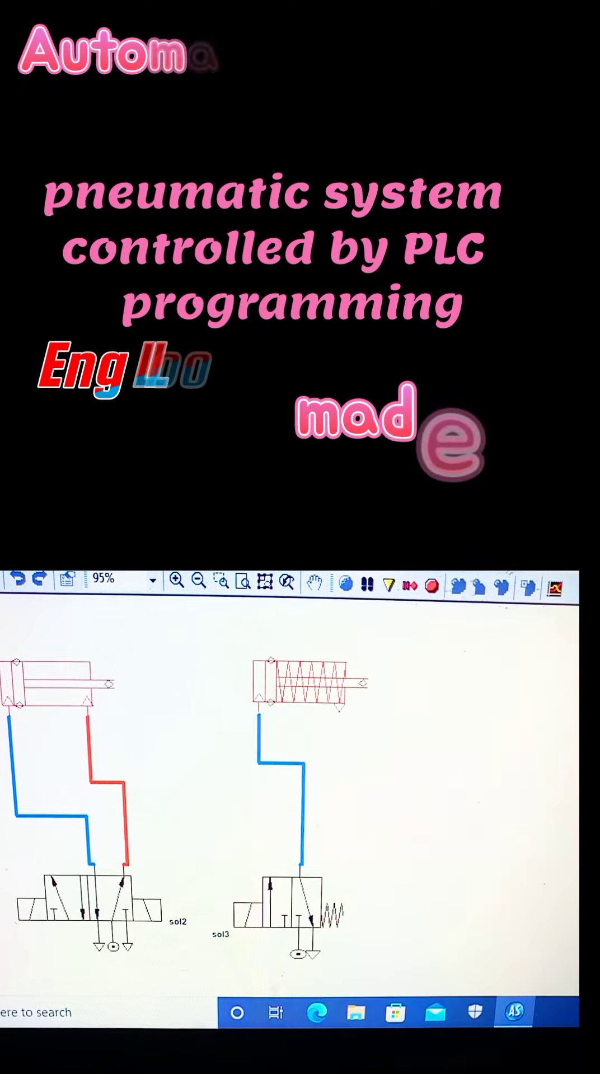
{"action": "scroll", "coordinate": [294, 797], "scroll_direction": "down", "scroll_amount": 3}
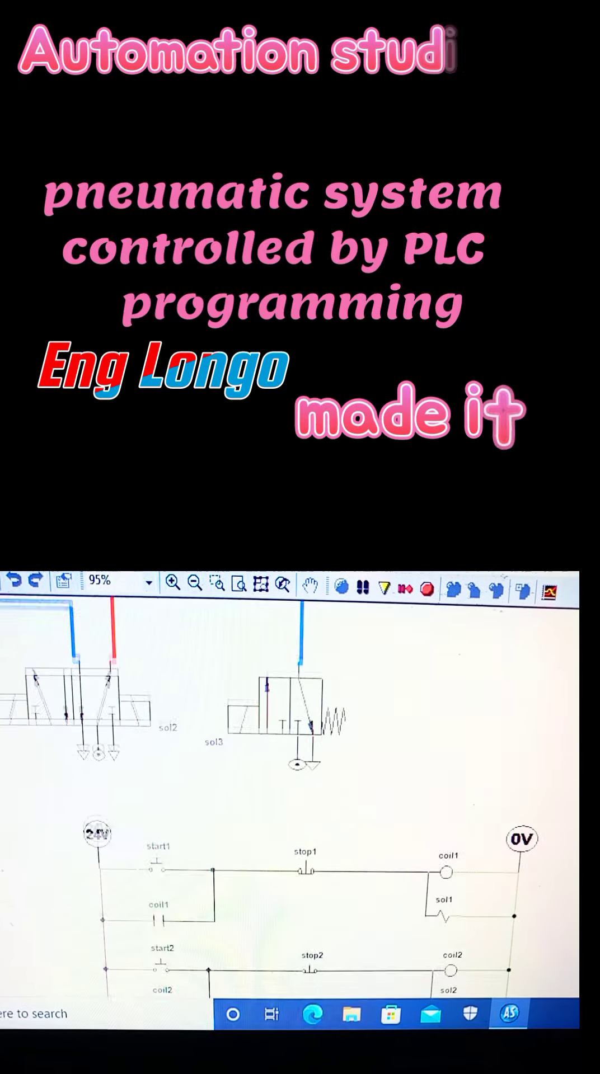